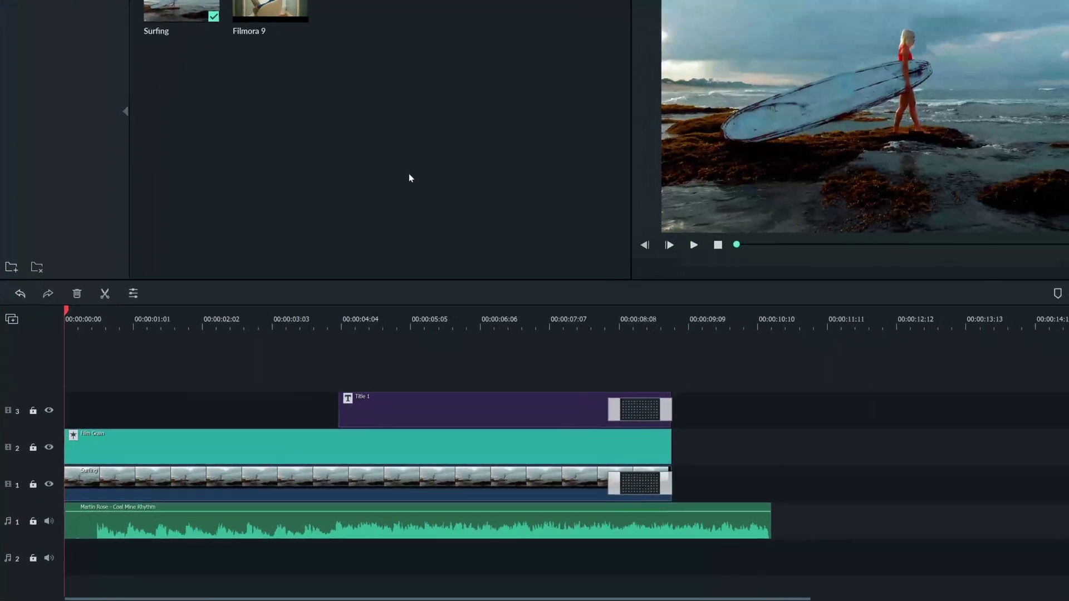
# Try a fade-in and fade-out on the music clip in the timeline, then undo both
pyautogui.moveTo(211, 491)
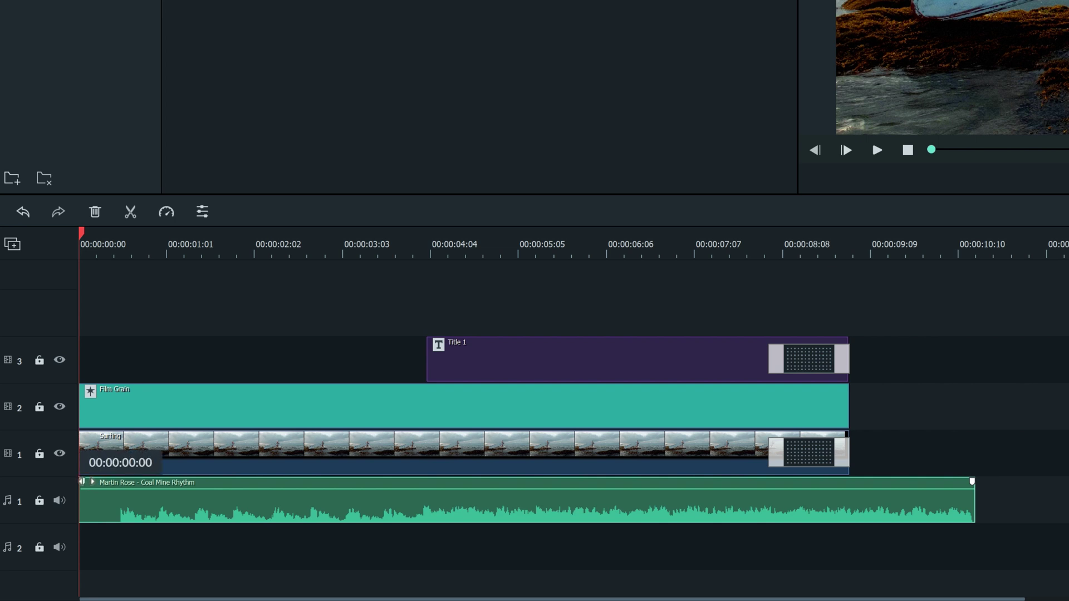
pyautogui.moveTo(83, 482); pyautogui.dragTo(131, 484)
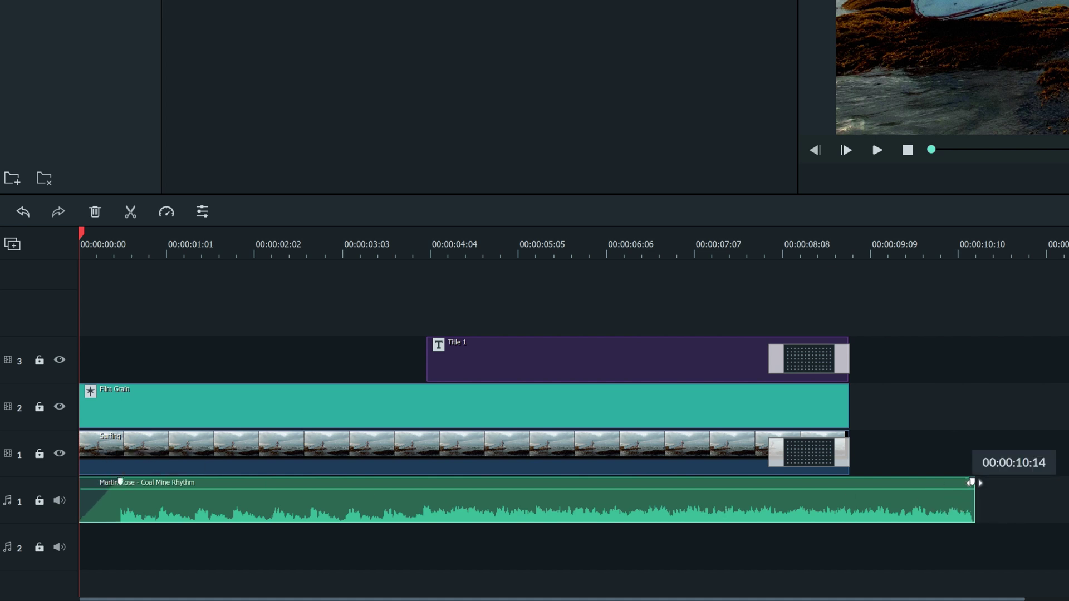
pyautogui.moveTo(972, 482); pyautogui.dragTo(932, 482)
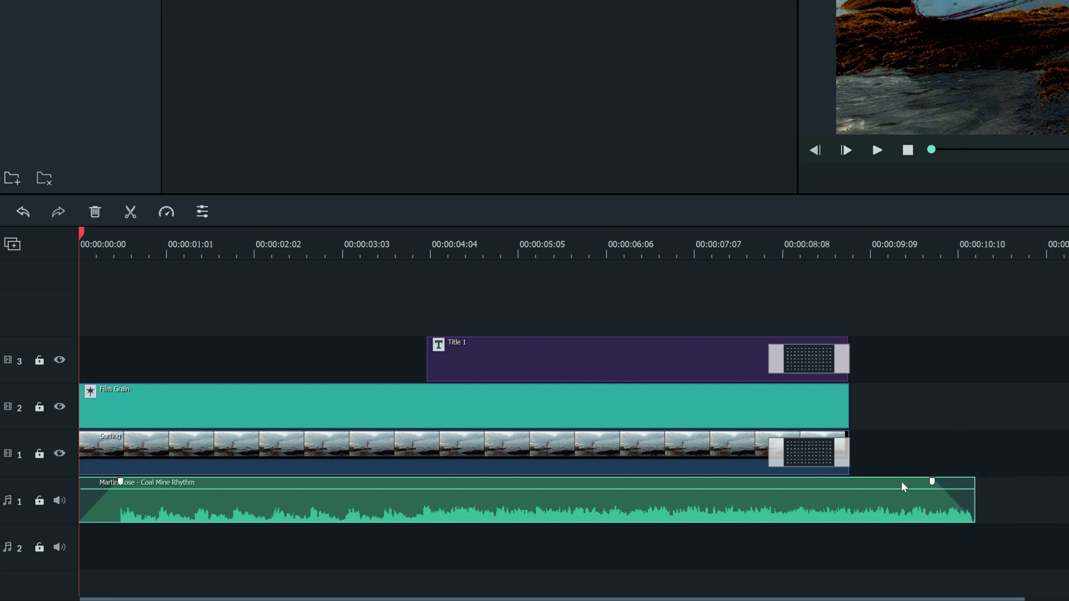
pyautogui.hotkey('ctrl', 'z')
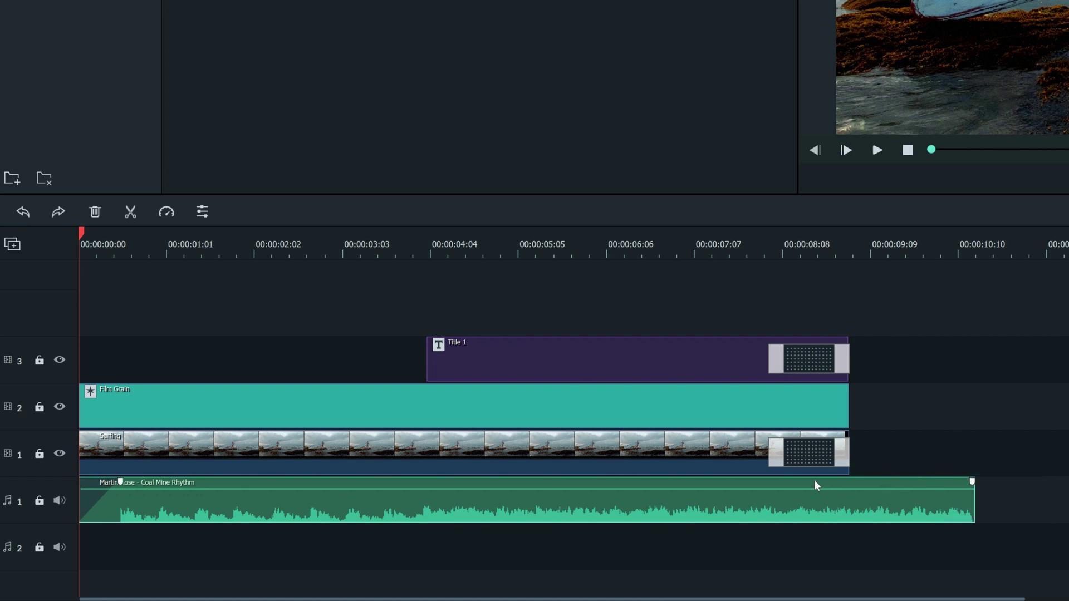
pyautogui.hotkey('ctrl', 'z')
# In the music clip's Audio panel, set Fade in to 10.64 s and test the pitch, returning it to 0.00
pyautogui.doubleClick(688, 503)
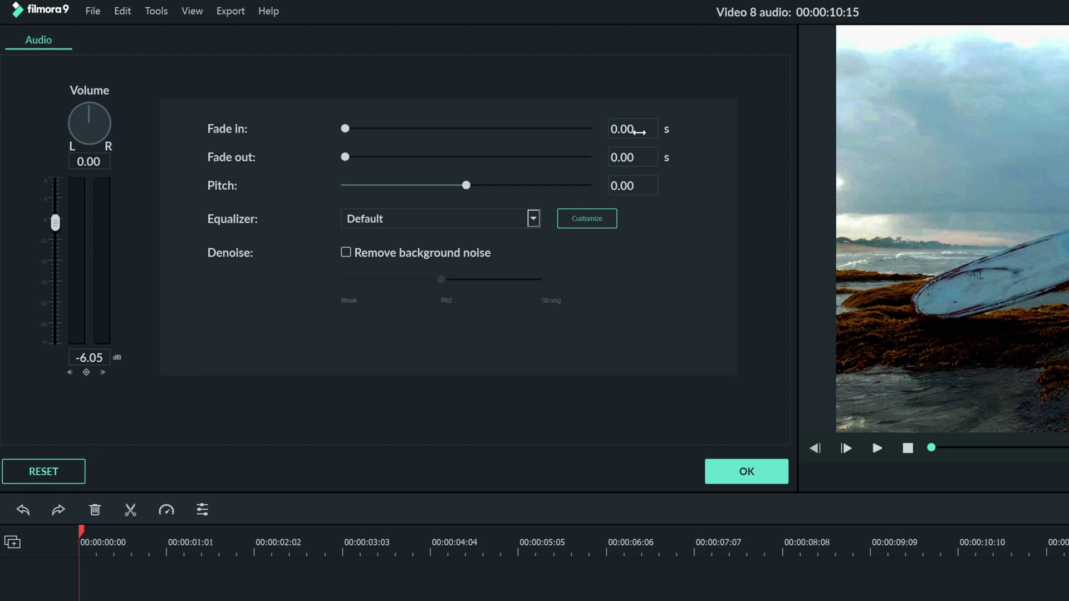
pyautogui.moveTo(649, 128)
pyautogui.mouseDown()
pyautogui.moveTo(718, 129)
pyautogui.moveTo(646, 128)
pyautogui.mouseUp()
pyautogui.moveTo(467, 188); pyautogui.dragTo(504, 198)
pyautogui.click(693, 186)
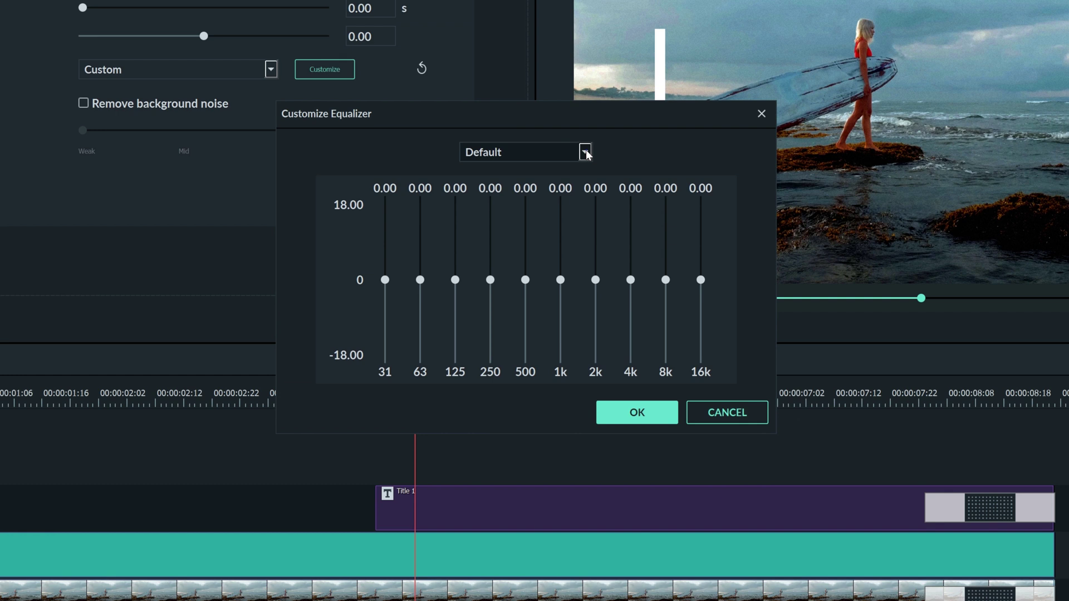
# Audition the Pop and then the Rock'n'Roll equalizer presets on the music
pyautogui.click(586, 152)
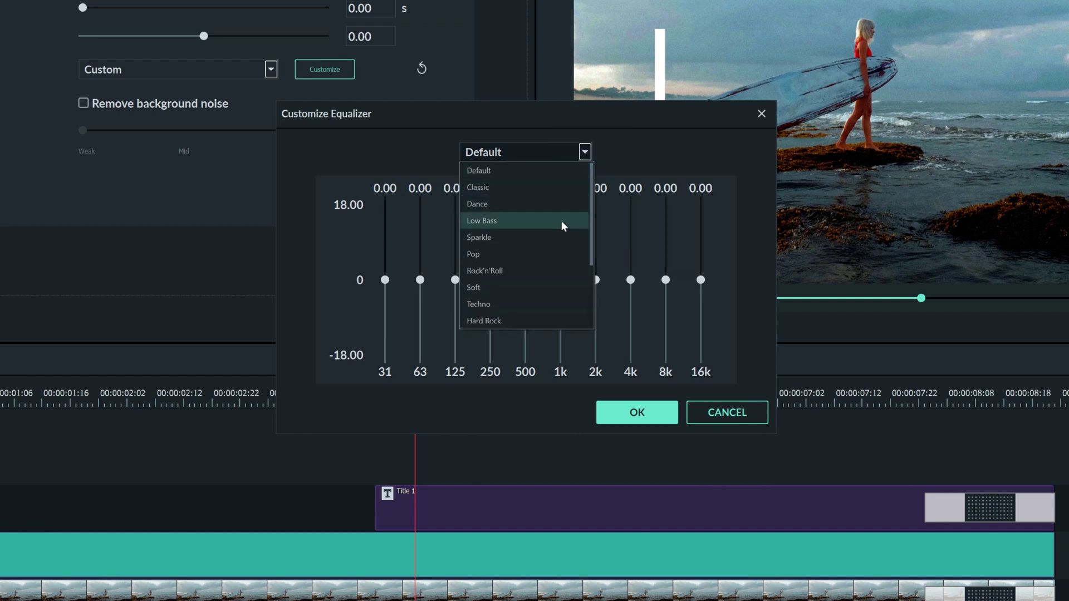
pyautogui.click(556, 254)
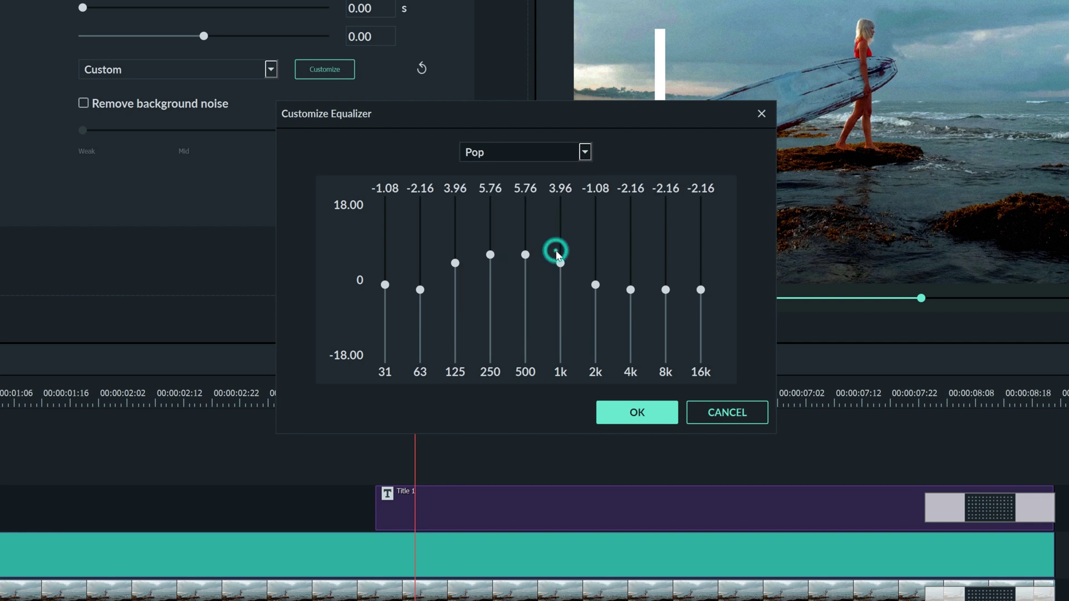
pyautogui.click(585, 152)
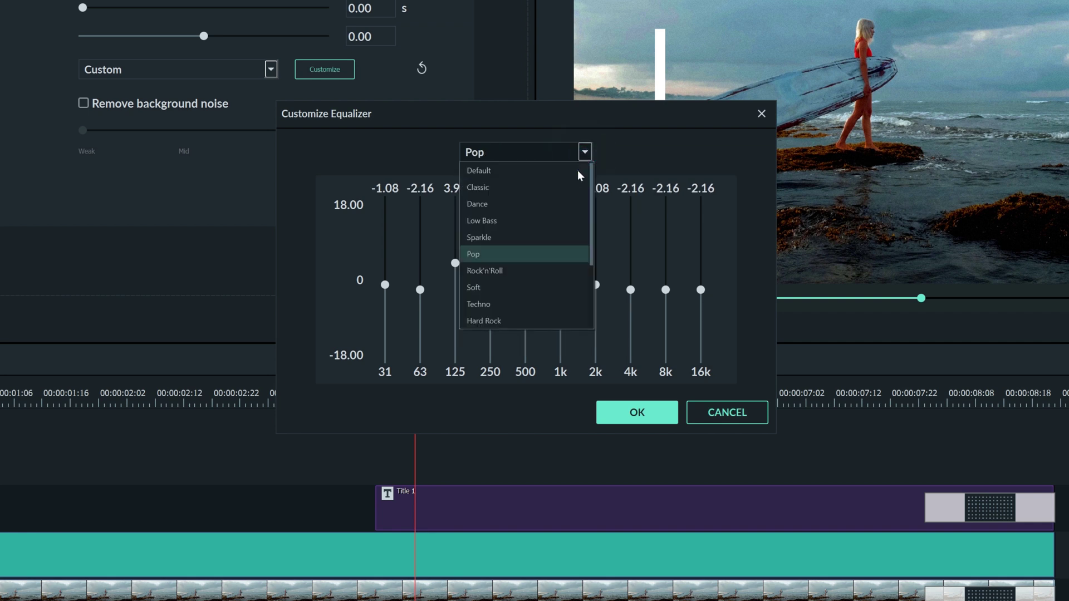
pyautogui.click(562, 269)
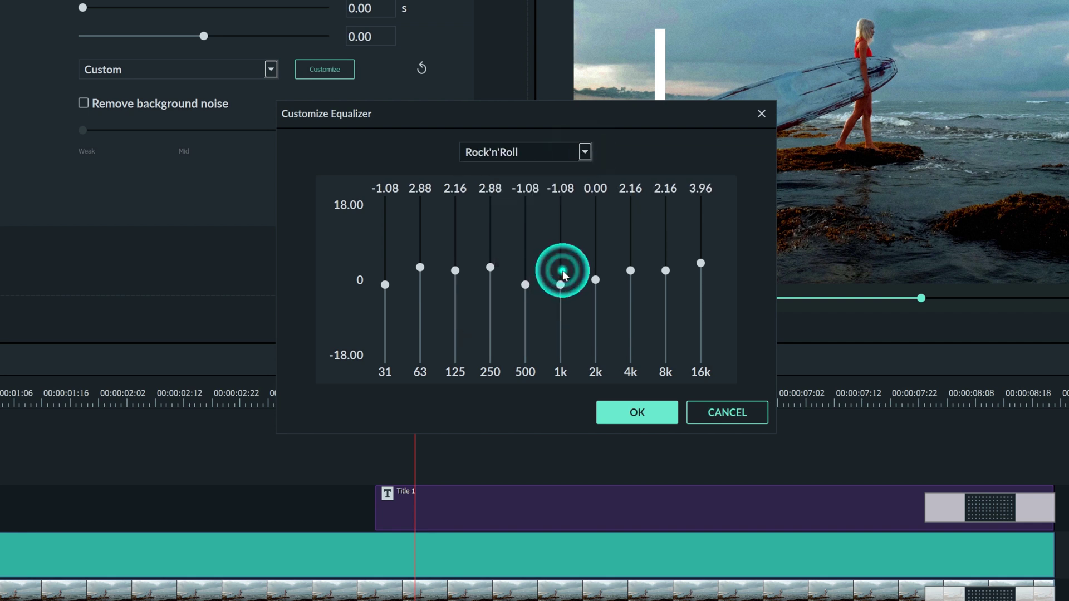
# Switch the equalizer to Custom and cut the 31 Hz band to -13.07
pyautogui.click(584, 152)
pyautogui.scroll(-3, 559, 282)
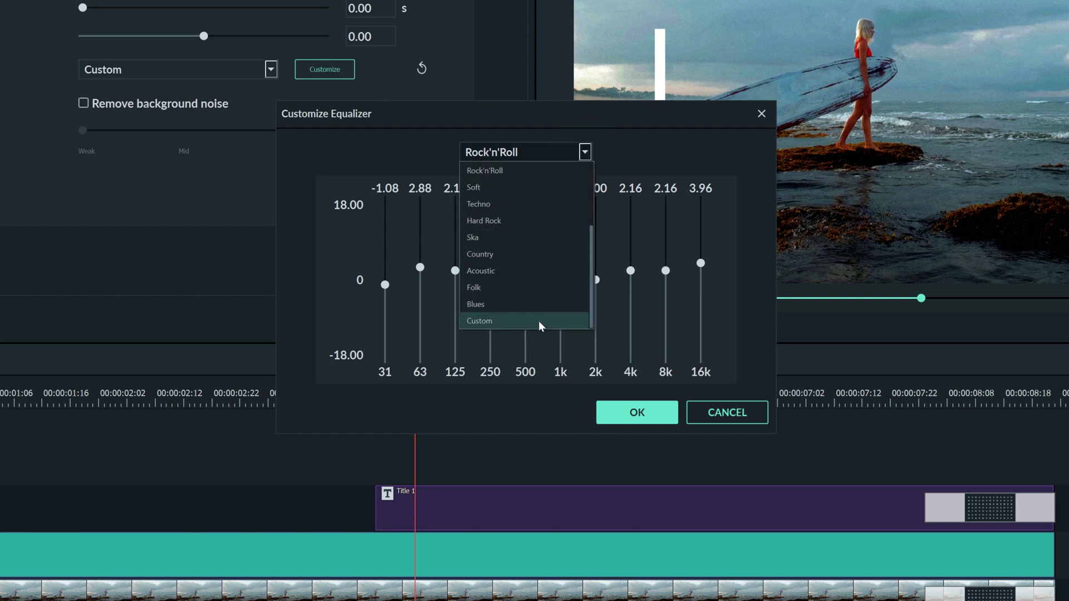
pyautogui.click(539, 321)
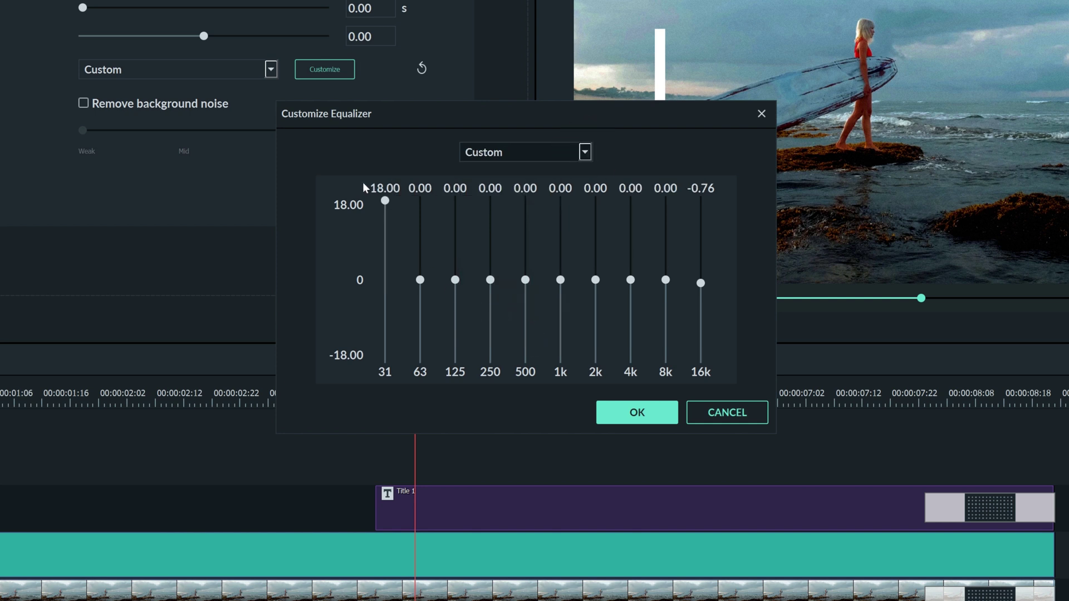
pyautogui.moveTo(388, 206); pyautogui.dragTo(388, 340)
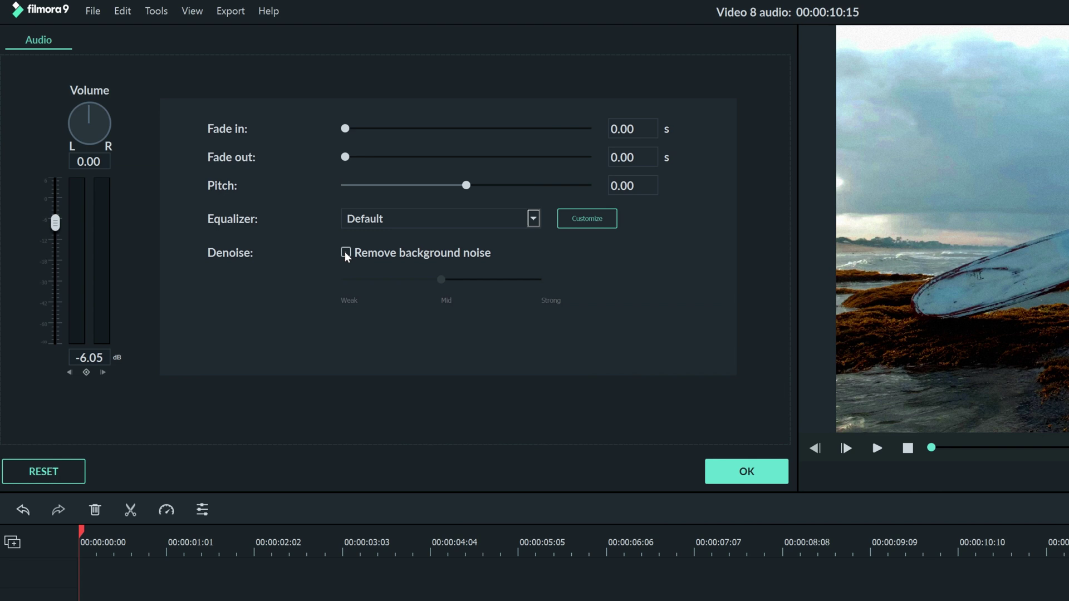
pyautogui.click(879, 148)
pyautogui.click(346, 255)
pyautogui.moveTo(348, 280); pyautogui.dragTo(446, 282)
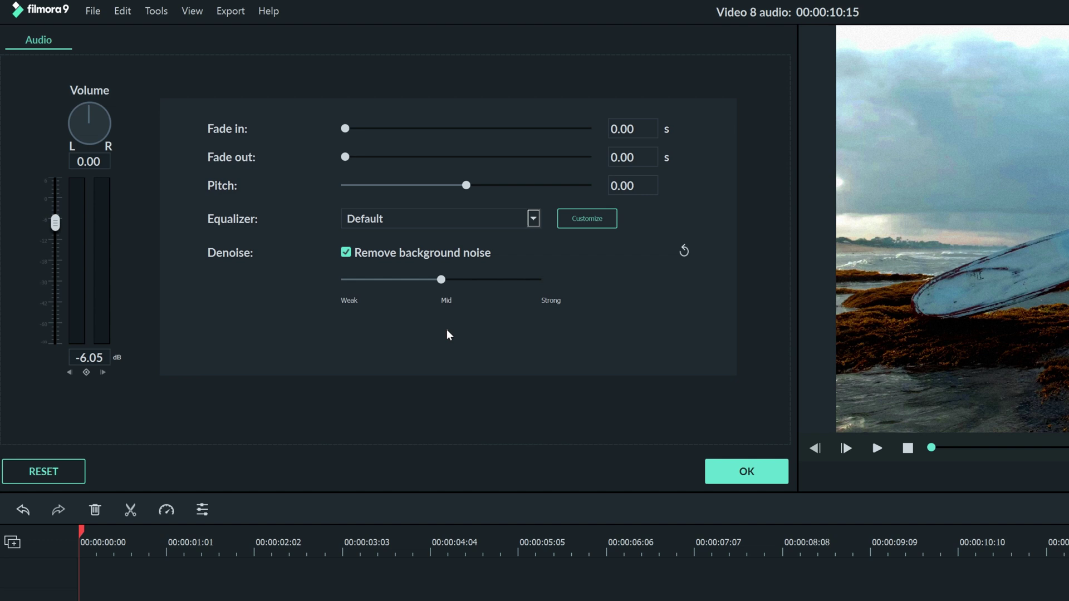
pyautogui.click(346, 253)
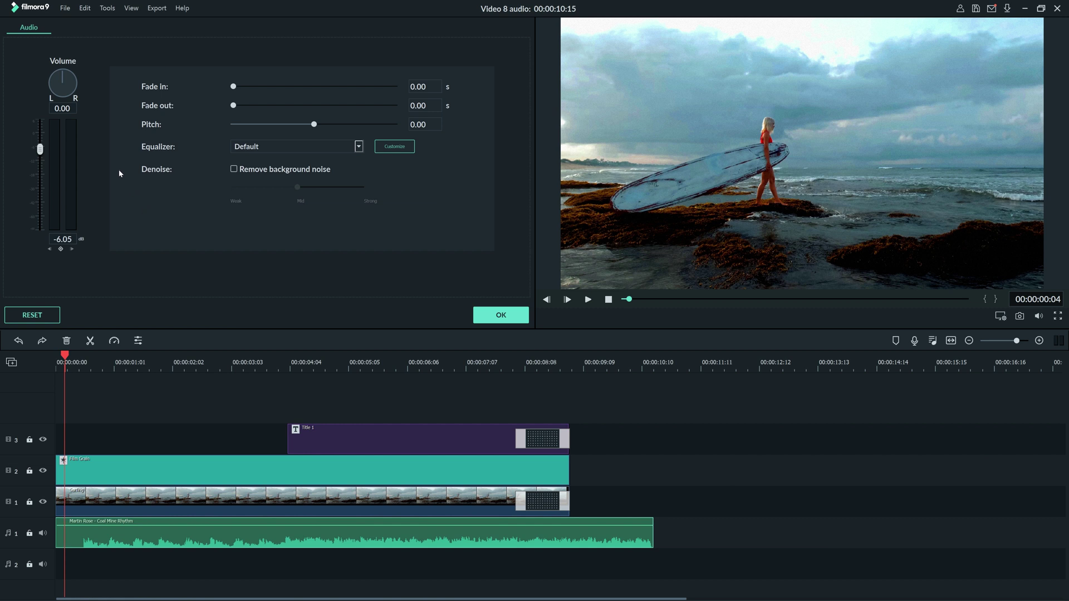
# Move the music's Volume L/R balance knob from the right channel across to the left
pyautogui.click(61, 85)
pyautogui.moveTo(79, 83); pyautogui.dragTo(35, 94)
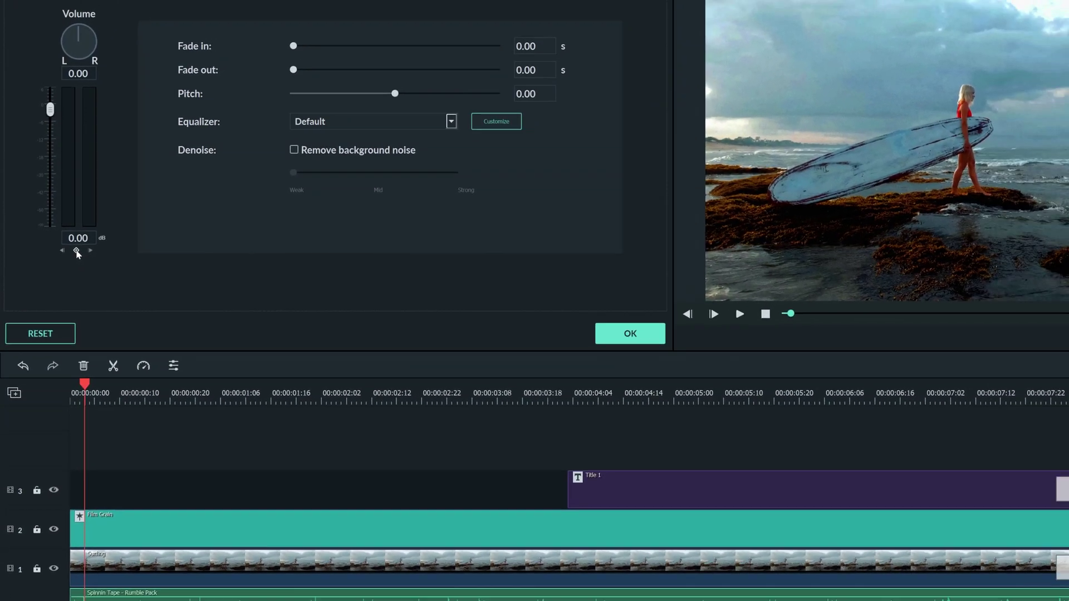
# Lower the music to -66.90 dB and add volume keyframes at 00:00:04:02 and about 8 seconds
pyautogui.click(77, 254)
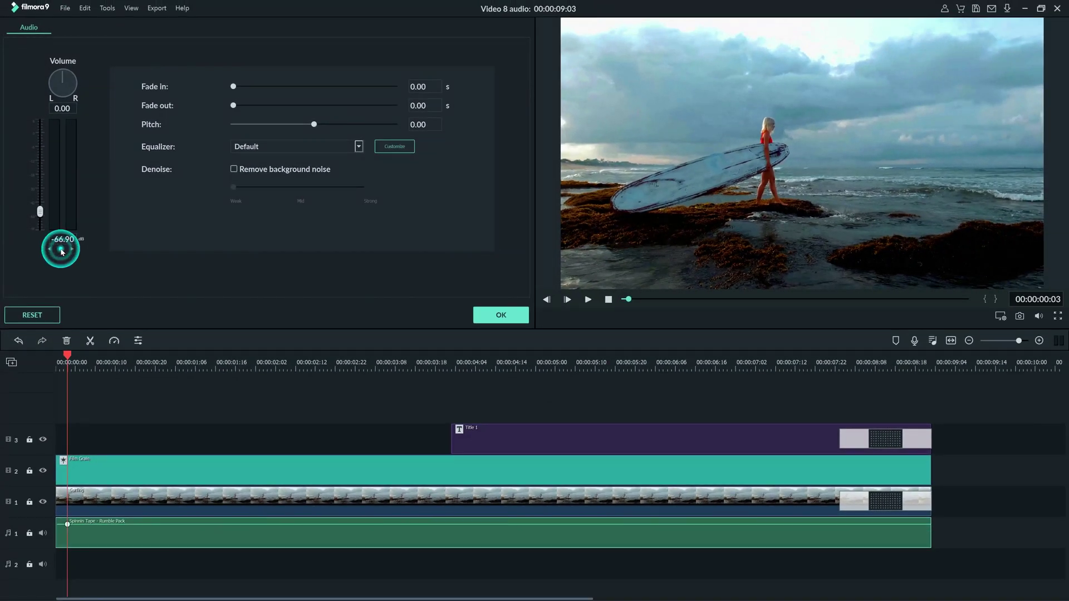
pyautogui.moveTo(67, 354); pyautogui.dragTo(435, 370)
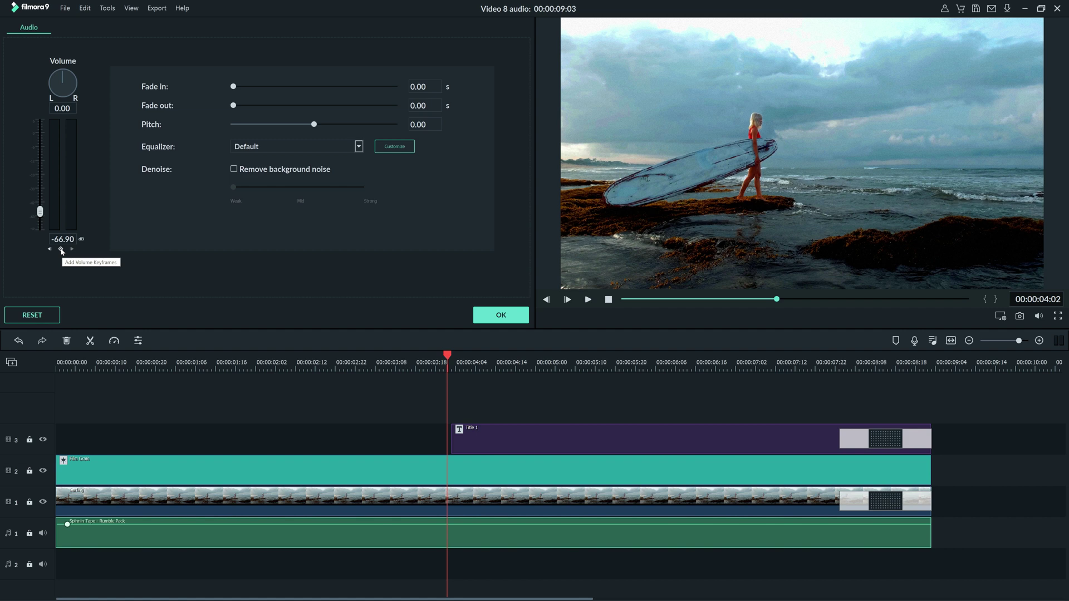
pyautogui.click(62, 250)
pyautogui.click(447, 355)
pyautogui.moveTo(449, 358); pyautogui.dragTo(840, 354)
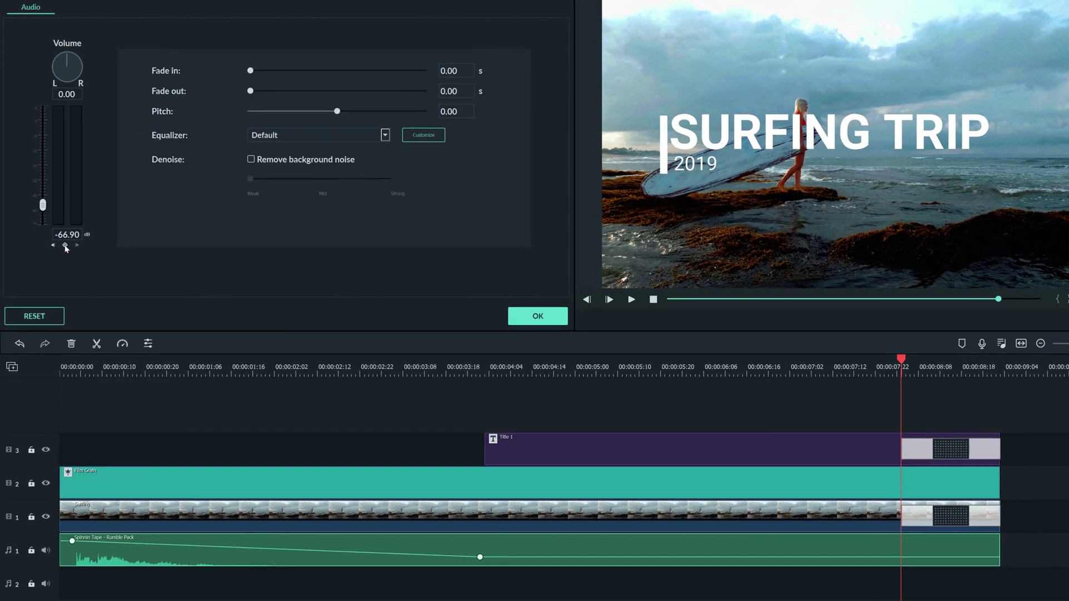
pyautogui.click(61, 249)
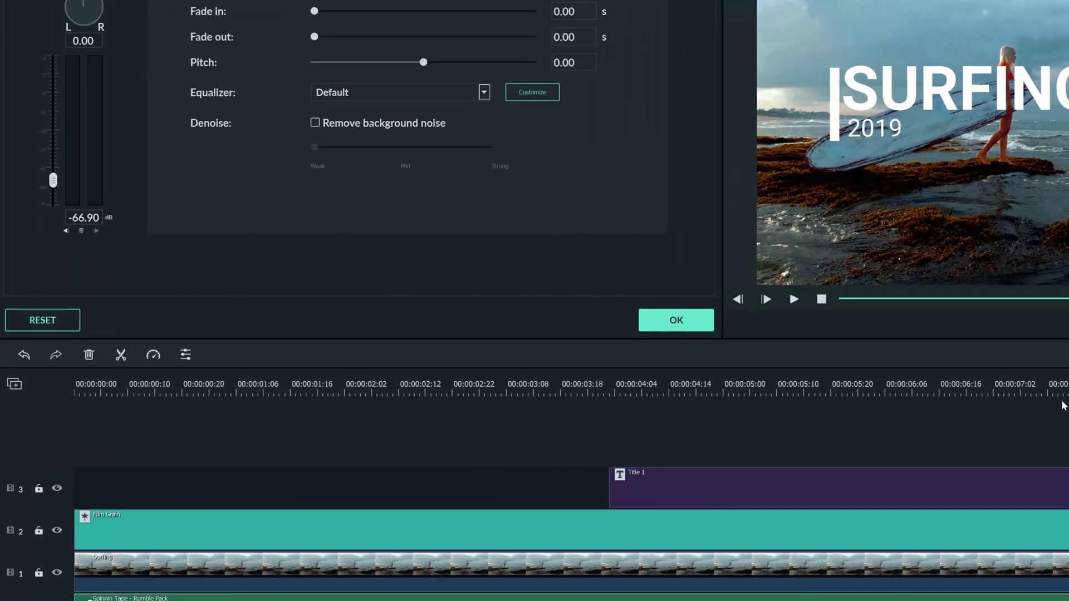
# Step through the music's volume keyframes and try volume levels at the 4-second keyframe
pyautogui.click(66, 230)
pyautogui.click(65, 230)
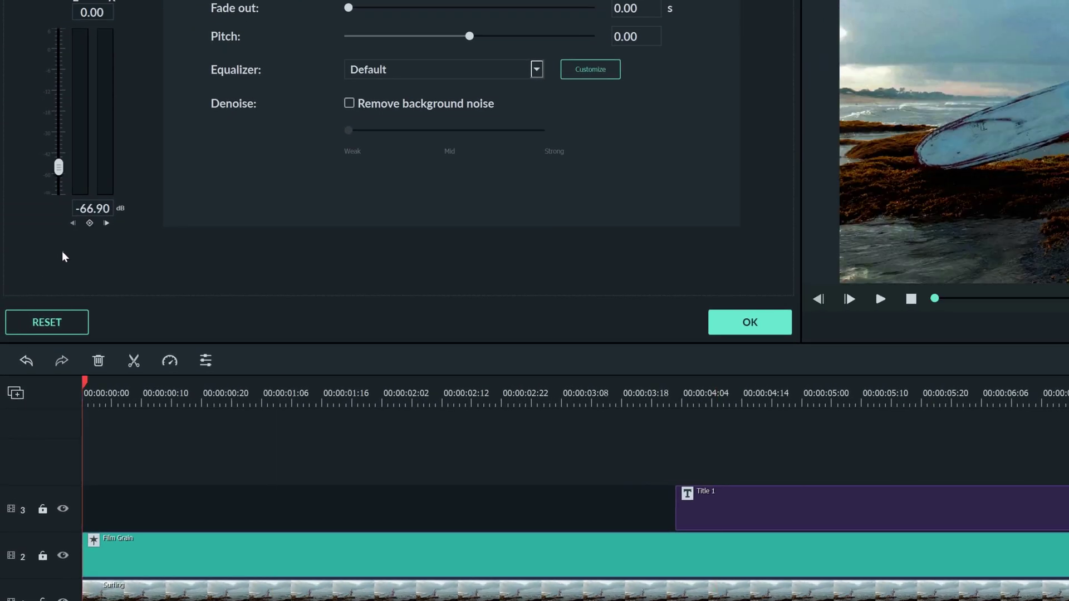
pyautogui.click(106, 224)
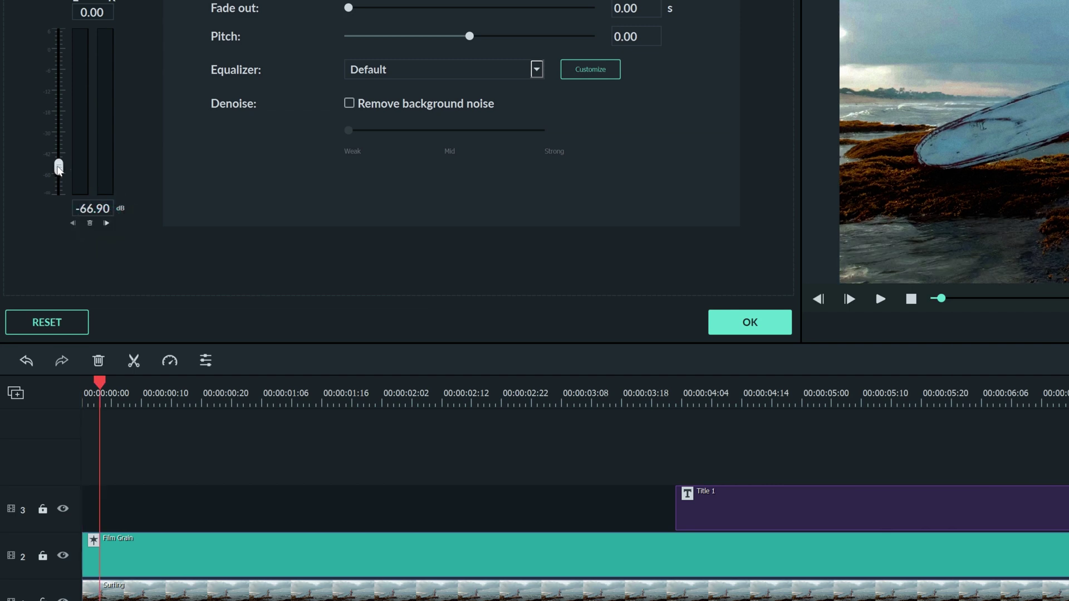
pyautogui.moveTo(58, 169); pyautogui.dragTo(60, 178)
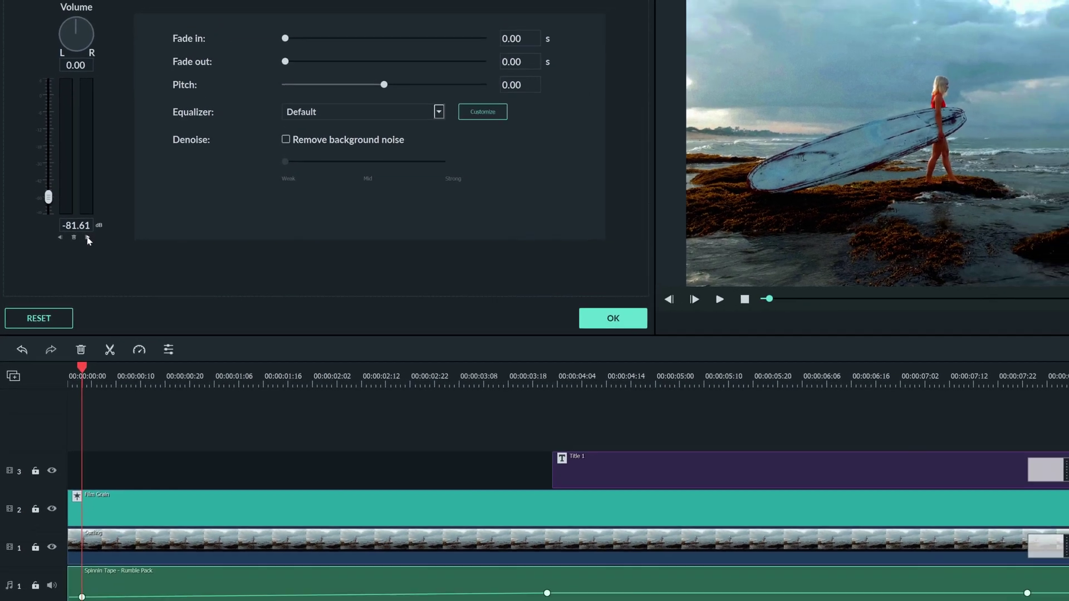
pyautogui.click(60, 176)
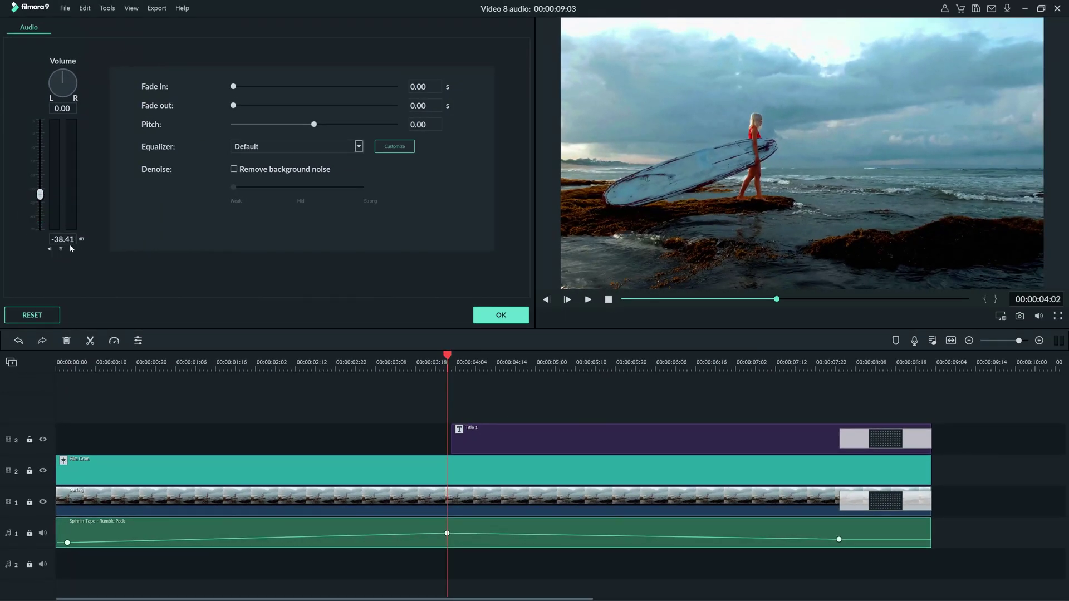
# Drop the 8-second keyframe to -90.80 dB and raise the 4-second keyframe to 6.00 dB
pyautogui.click(71, 249)
pyautogui.moveTo(40, 212); pyautogui.dragTo(41, 223)
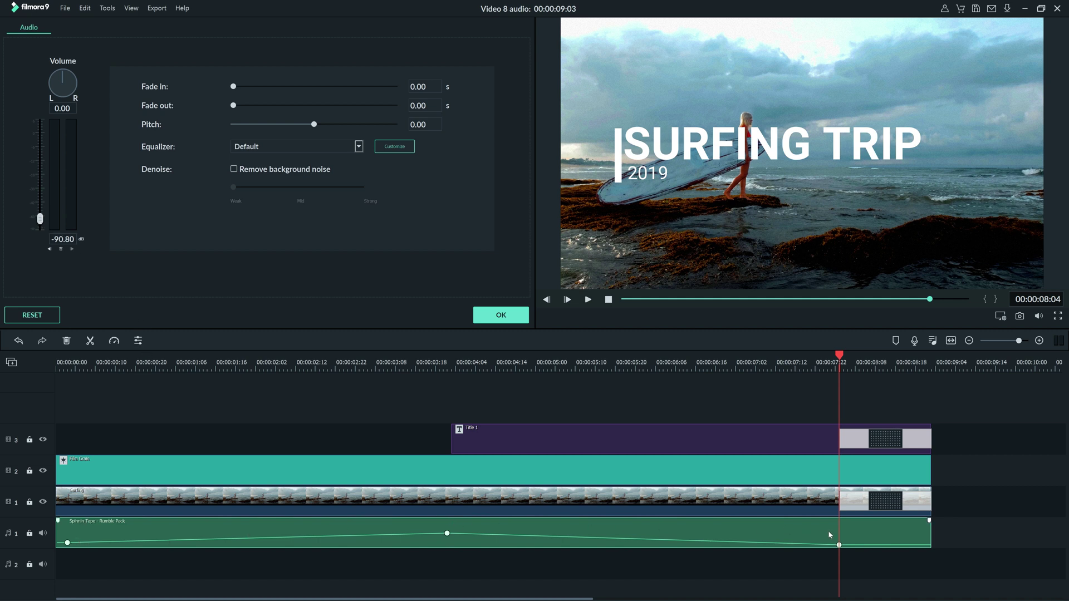
pyautogui.moveTo(447, 534); pyautogui.dragTo(448, 521)
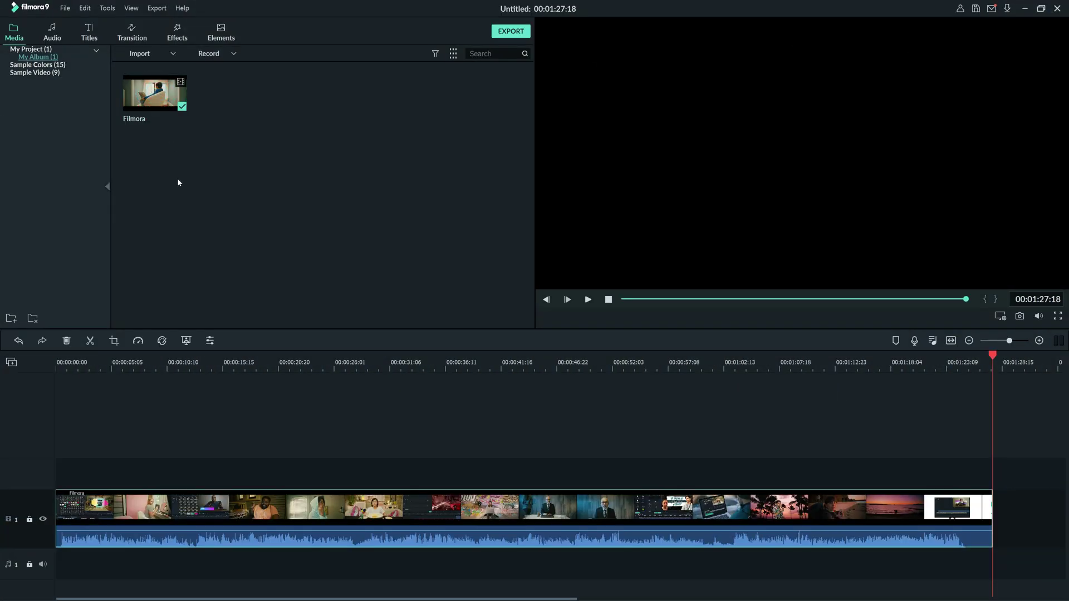
# Add the Filmora clip to the new project's timeline and open its Audio settings
pyautogui.click(276, 504)
pyautogui.doubleClick(277, 505)
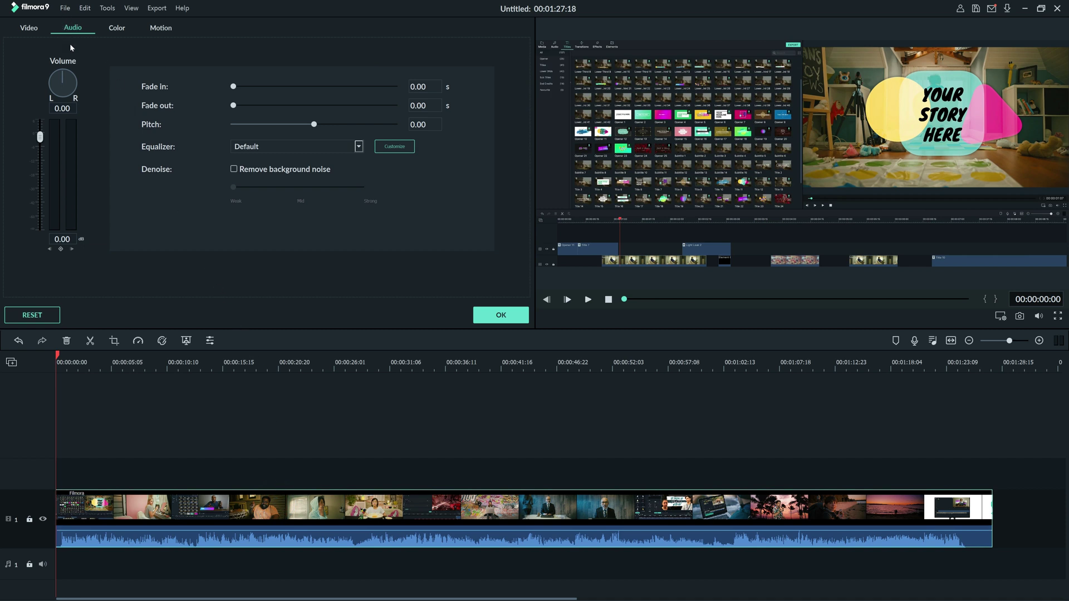
# Detach the Filmora clip's audio and trim both audio and video to end at 00:00:57:01
pyautogui.rightClick(199, 509)
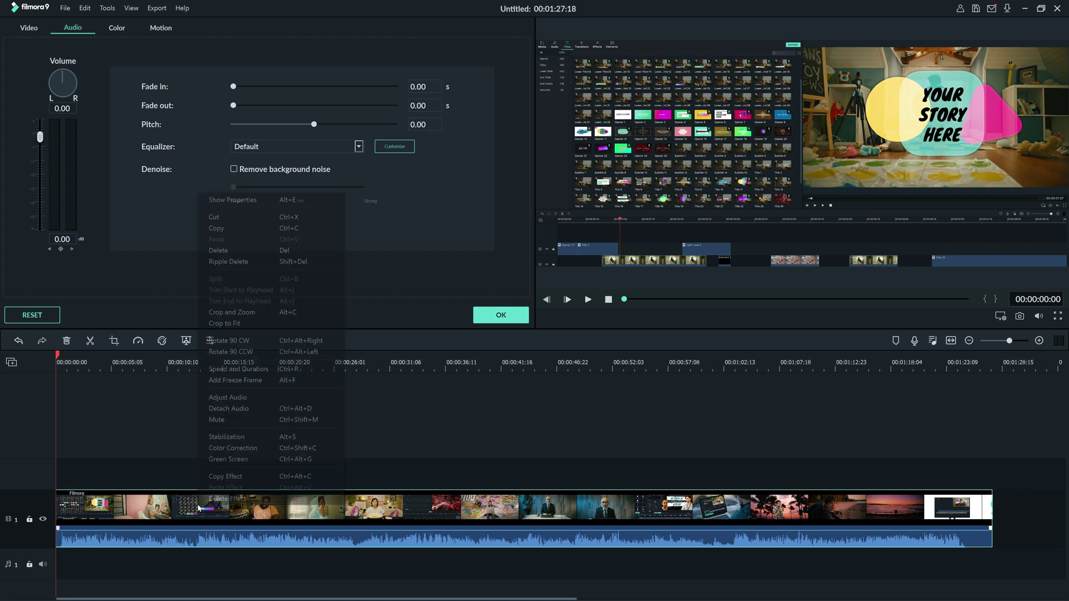
pyautogui.click(240, 412)
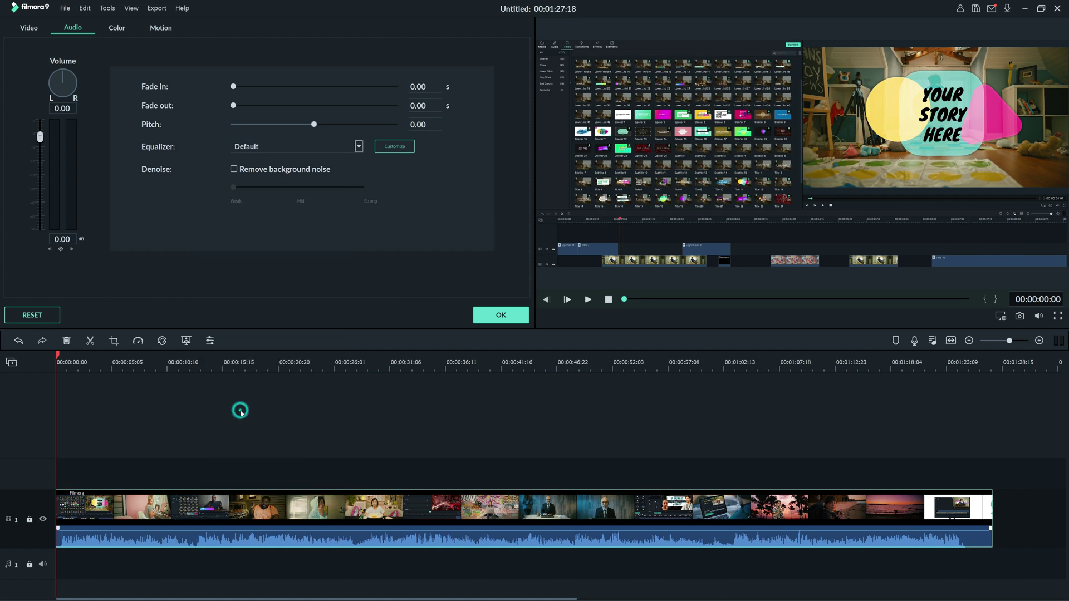
pyautogui.click(232, 557)
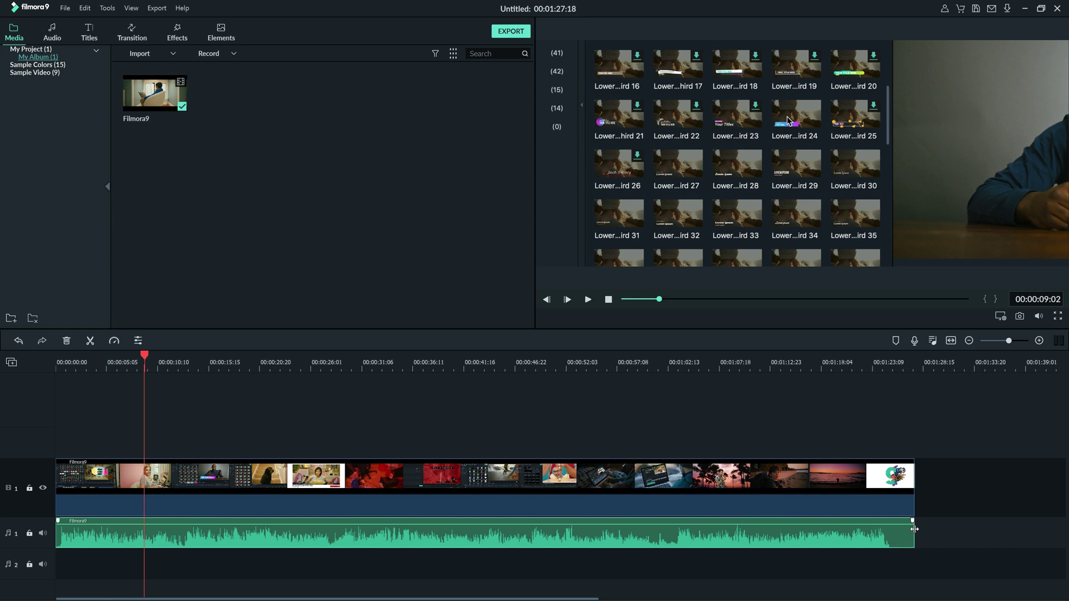
pyautogui.moveTo(914, 529); pyautogui.dragTo(614, 529)
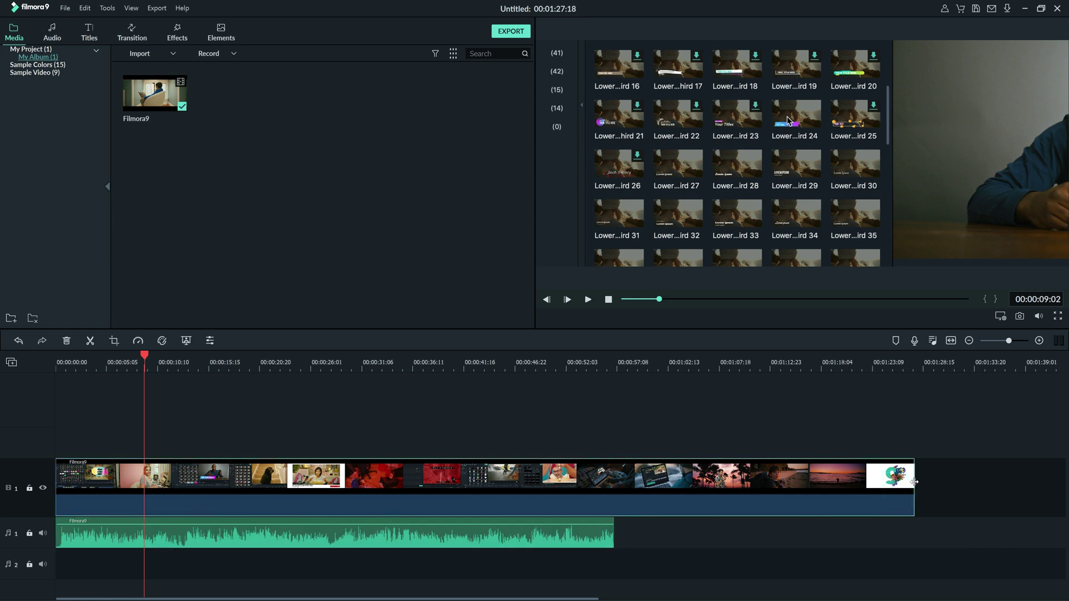
pyautogui.moveTo(914, 485); pyautogui.dragTo(615, 483)
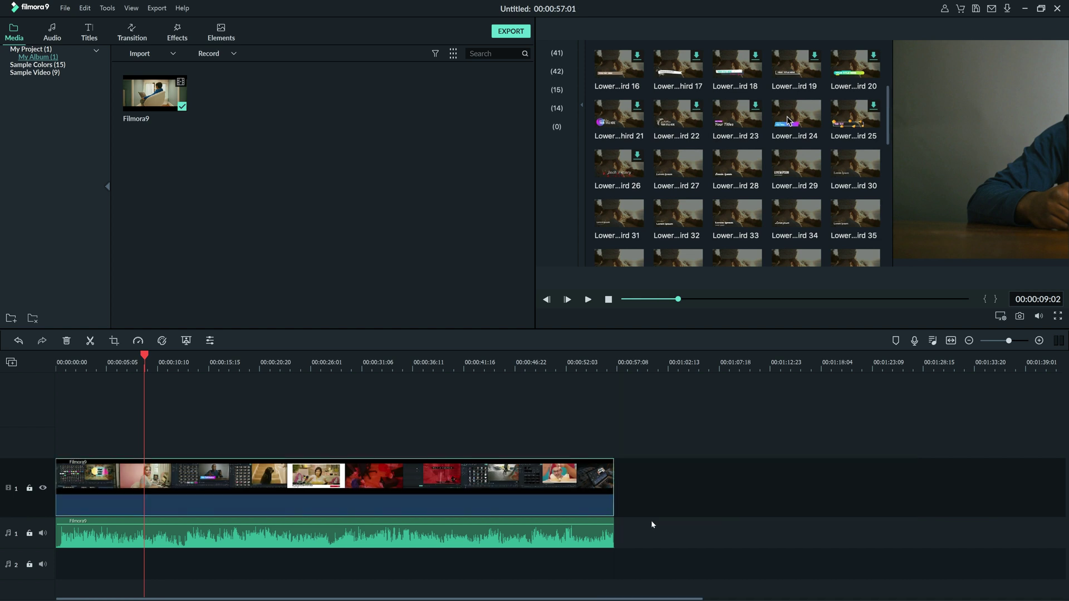
pyautogui.click(651, 527)
pyautogui.click(586, 532)
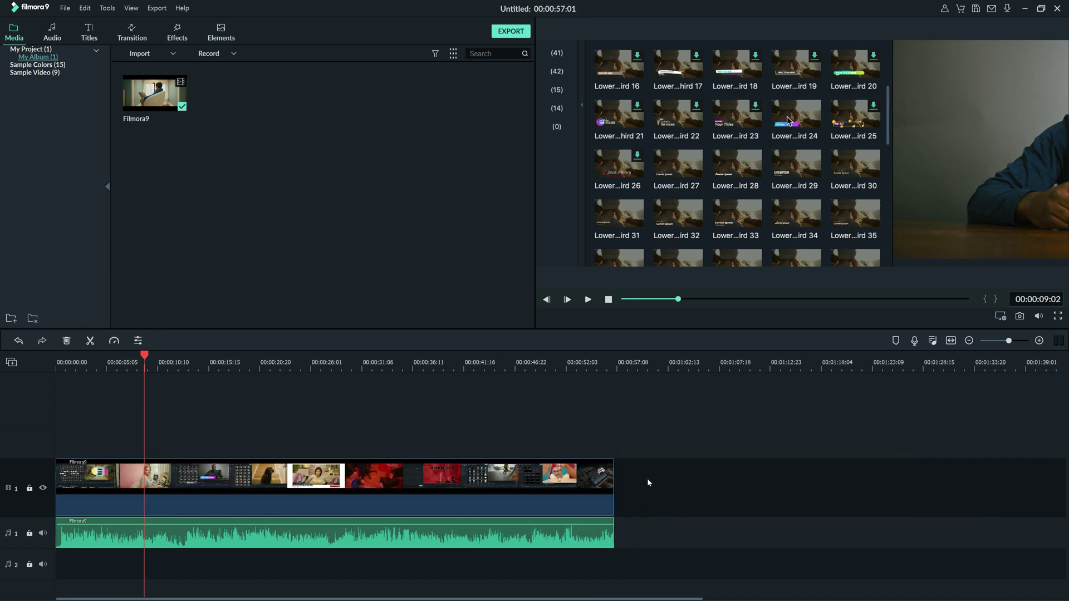